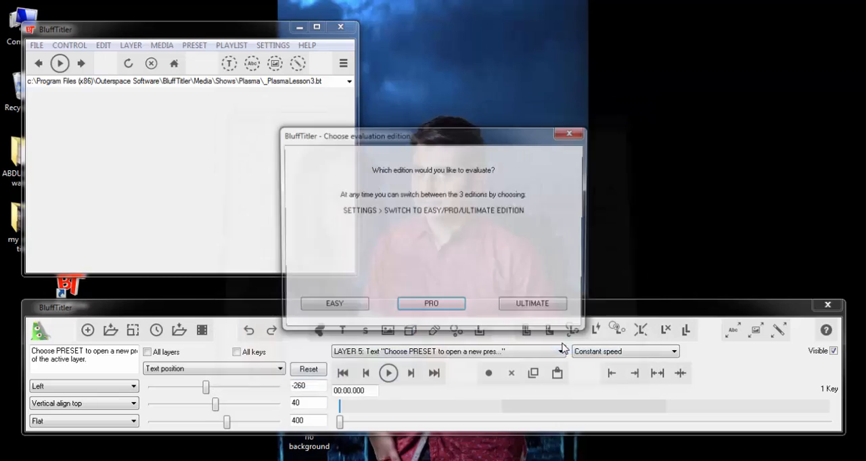
- Evaluate the PRO edition and open the DissolveTextToParticles2 show from the Particle shows folder
{"action": "left_click", "coordinate": [450, 308]}
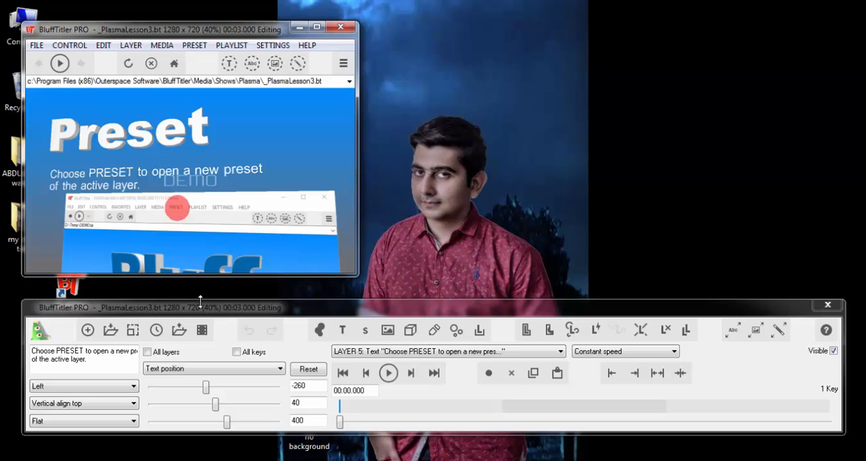
{"action": "left_click", "coordinate": [106, 331]}
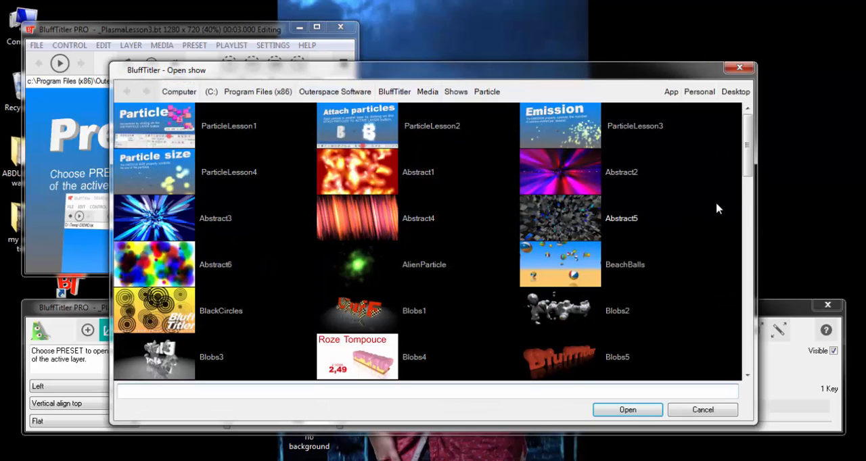
{"action": "left_click_drag", "start_coordinate": [747, 140], "coordinate": [747, 228]}
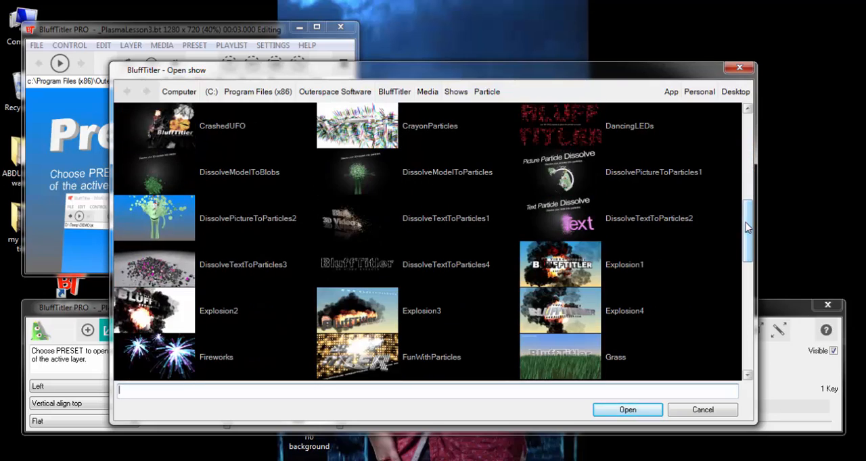
{"action": "left_click", "coordinate": [580, 224]}
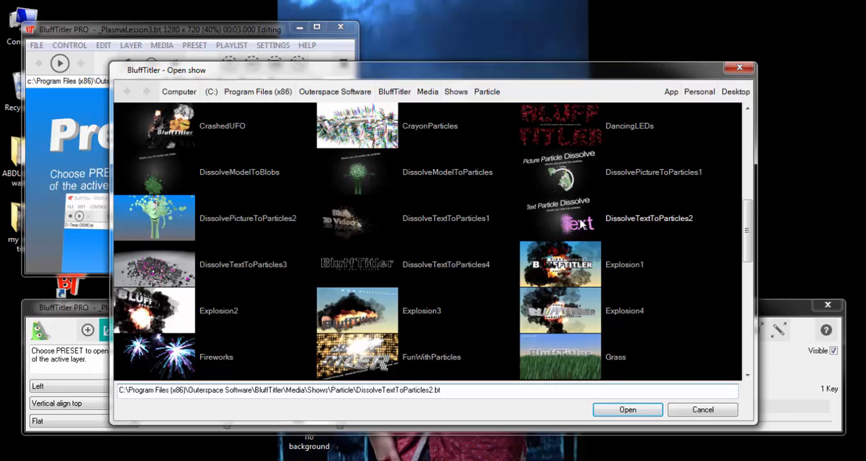
{"action": "double_click", "coordinate": [581, 224]}
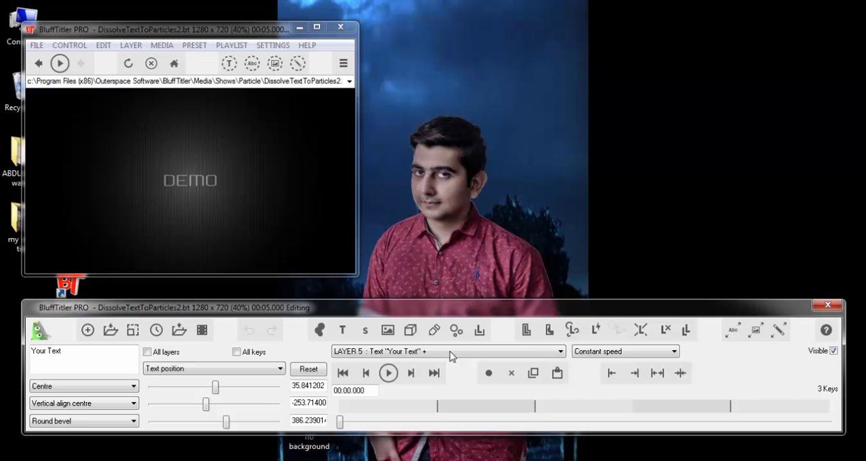
- Preview the show, and replace the "Your Text" wording on layer 5 with the channel name
{"action": "left_click", "coordinate": [391, 372]}
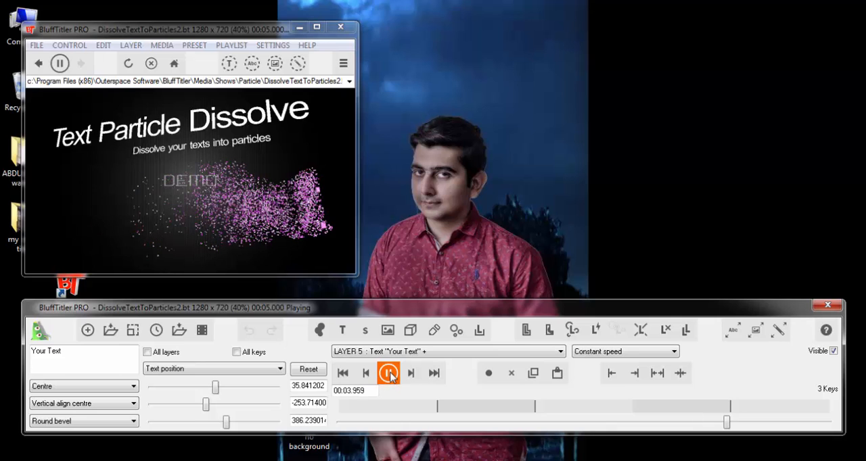
{"action": "left_click", "coordinate": [389, 374]}
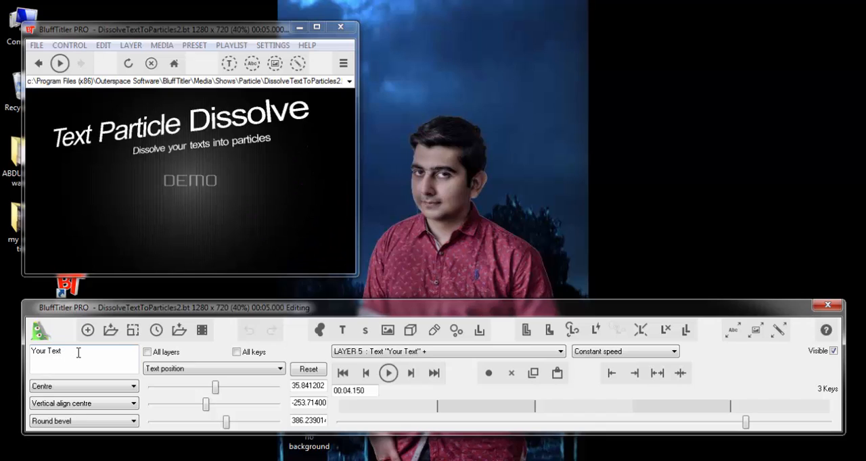
{"action": "left_click_drag", "start_coordinate": [47, 351], "coordinate": [30, 351]}
{"action": "type", "text": "subha"}
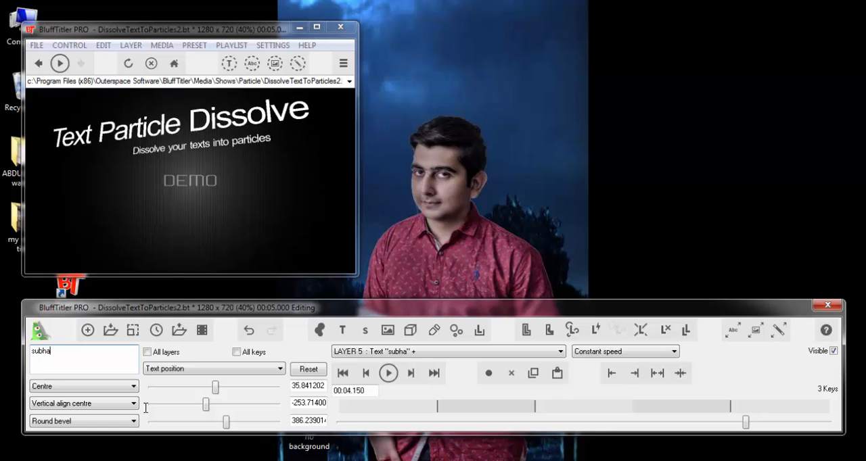
{"action": "type", "text": "nsheikh"}
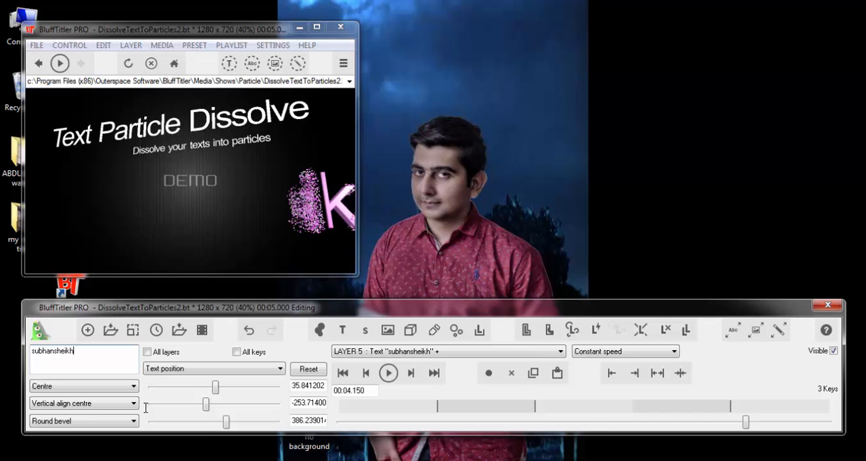
{"action": "type", "text": "vevo"}
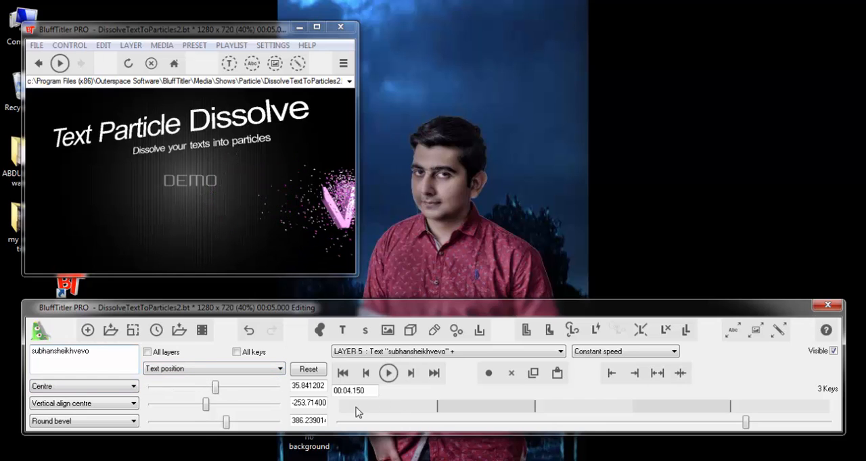
- Play the show from its start to 00:01.701, and set layer 5's text position there to about -80.8 horizontally and 545.6 in depth
{"action": "left_click", "coordinate": [353, 422]}
{"action": "left_click", "coordinate": [351, 425]}
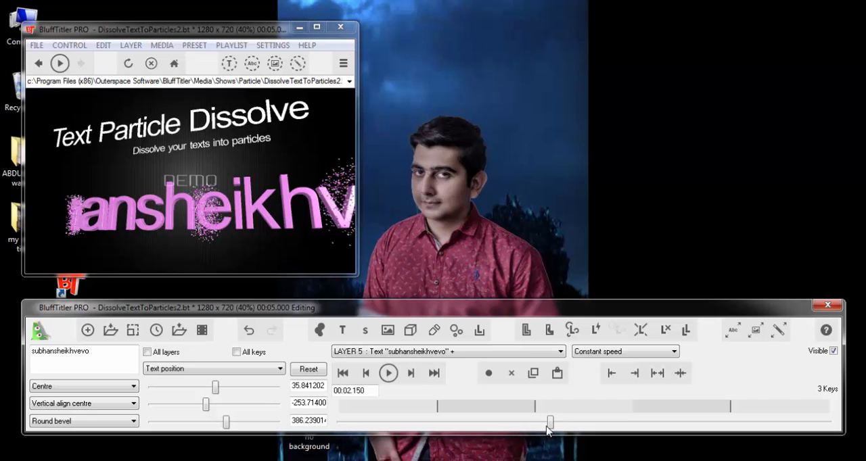
{"action": "left_click_drag", "start_coordinate": [534, 428], "coordinate": [320, 434]}
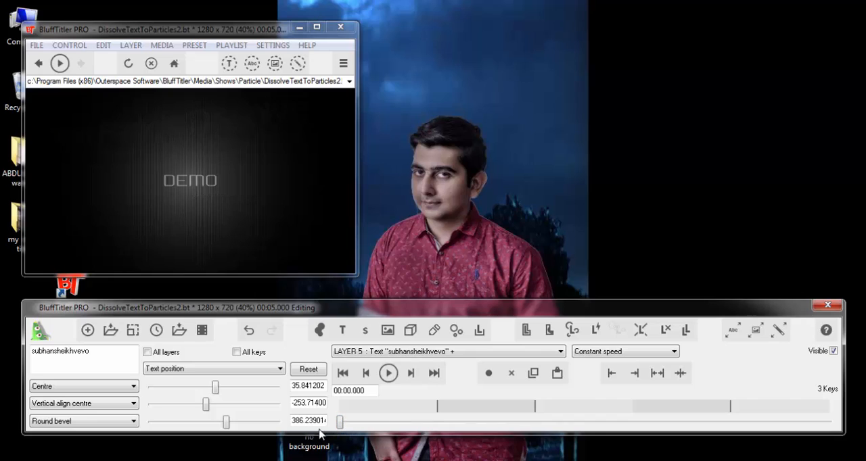
{"action": "left_click", "coordinate": [388, 374]}
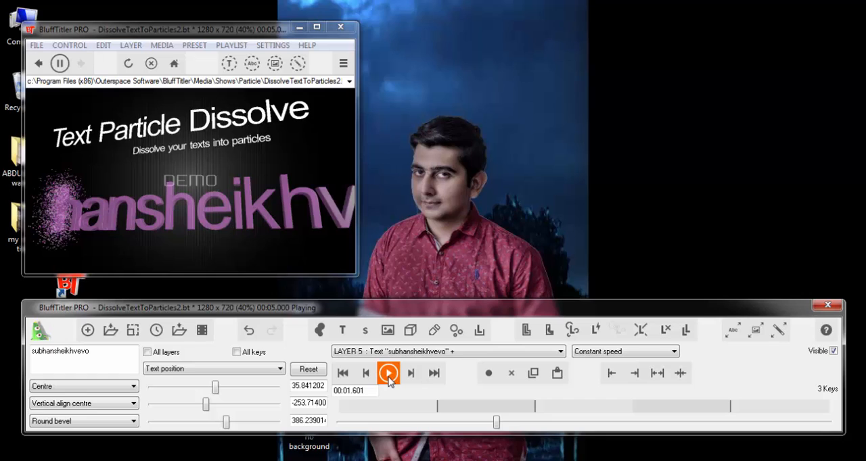
{"action": "left_click", "coordinate": [389, 375]}
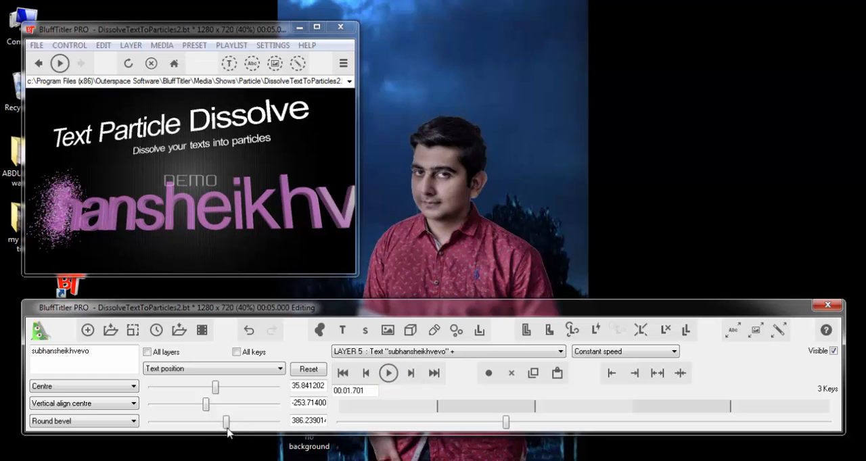
{"action": "left_click_drag", "start_coordinate": [225, 422], "coordinate": [231, 426]}
{"action": "left_click_drag", "start_coordinate": [214, 388], "coordinate": [212, 387]}
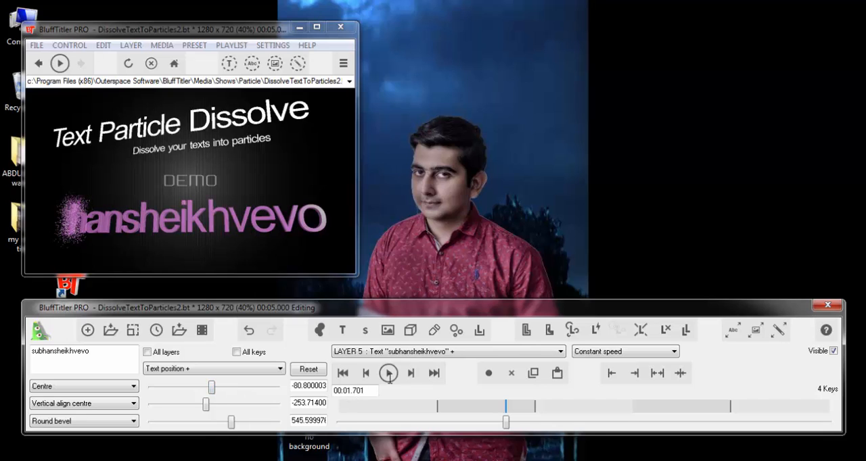
- Stop playback at 00:03.202, set layer 5's text position there to about -101.2 horizontally and 586 in depth, and replay the show
{"action": "left_click", "coordinate": [388, 374]}
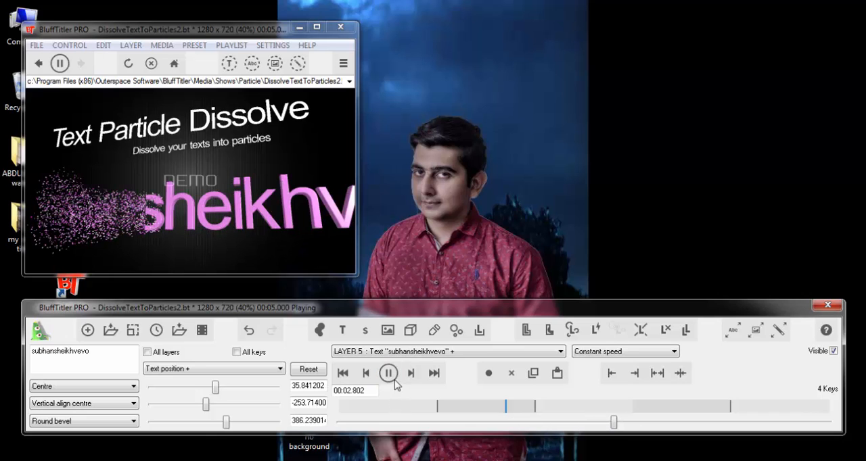
{"action": "left_click", "coordinate": [395, 381]}
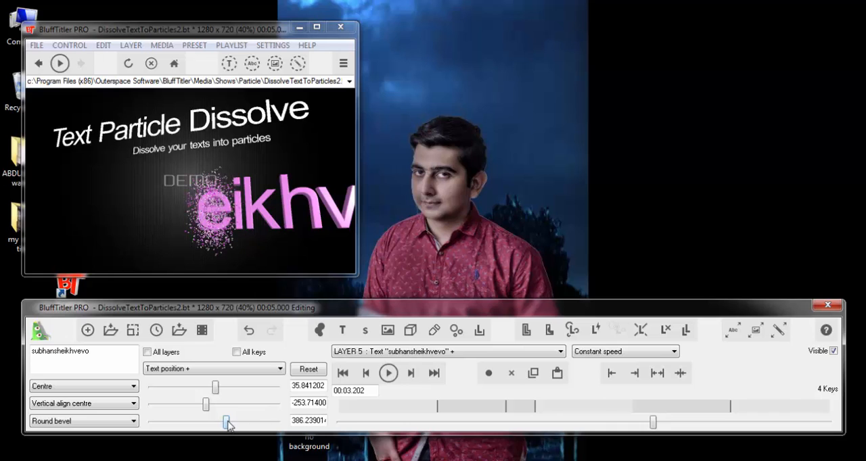
{"action": "left_click_drag", "start_coordinate": [227, 424], "coordinate": [229, 424]}
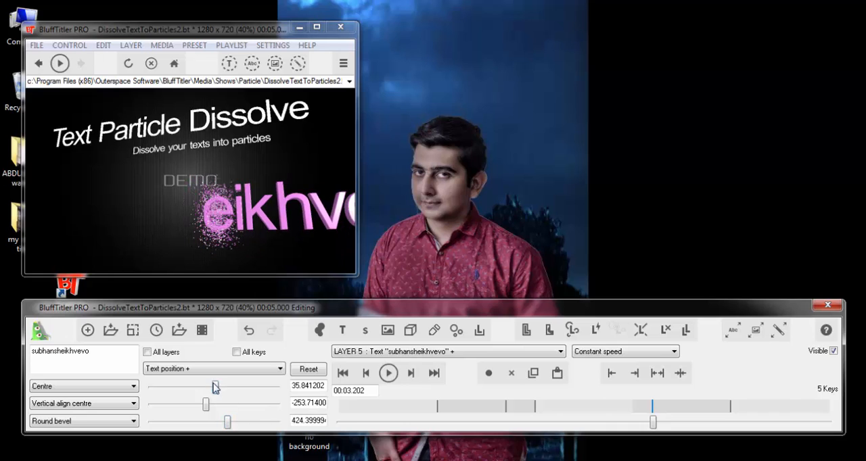
{"action": "left_click_drag", "start_coordinate": [215, 387], "coordinate": [211, 388]}
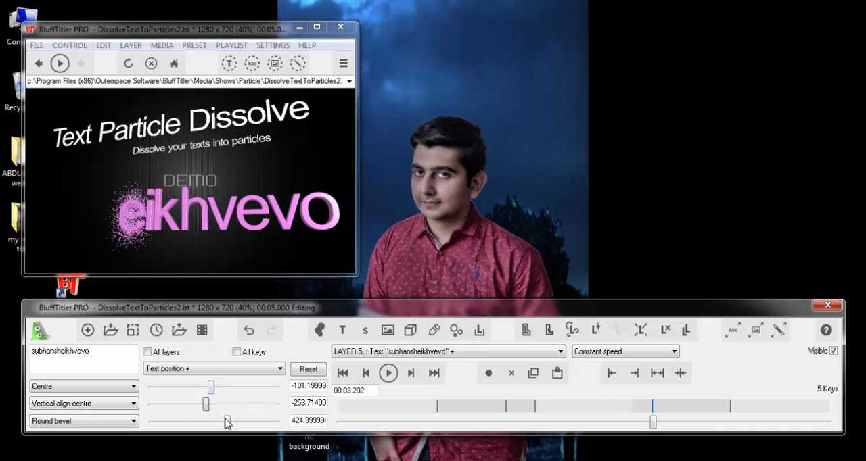
{"action": "left_click_drag", "start_coordinate": [227, 423], "coordinate": [232, 422]}
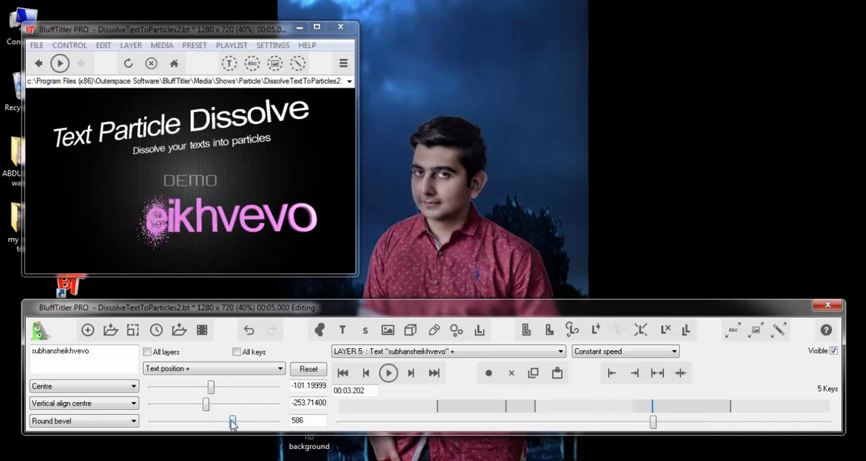
{"action": "left_click", "coordinate": [390, 375]}
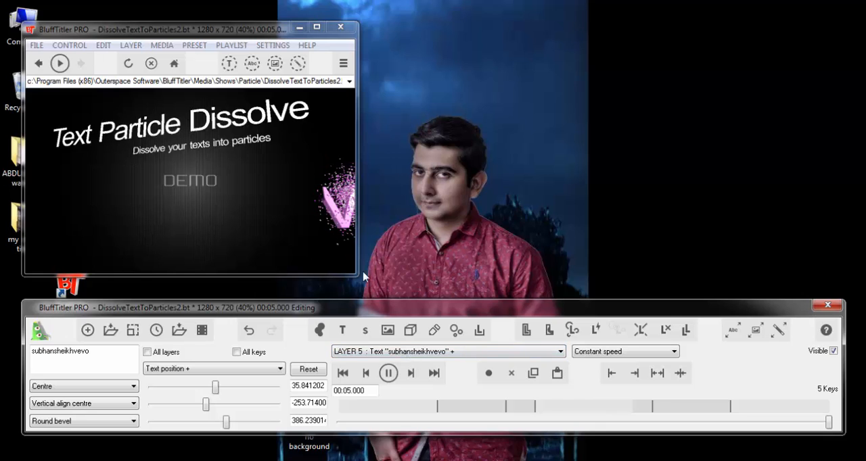
- Replace the "Text Particle Dissolve" title on layer 3 with "please subcribe"
{"action": "left_click", "coordinate": [444, 352]}
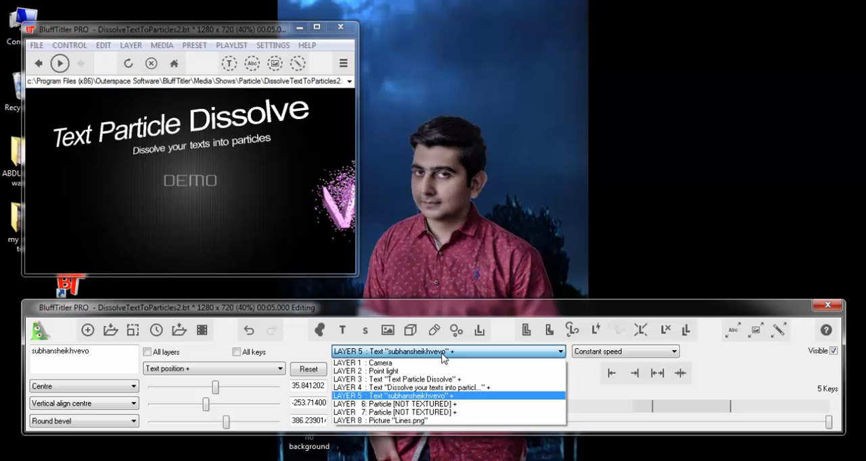
{"action": "left_click", "coordinate": [417, 381]}
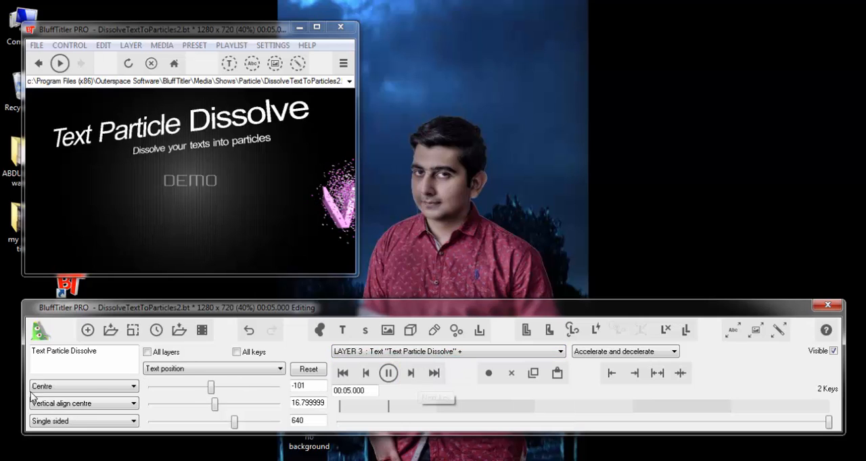
{"action": "left_click_drag", "start_coordinate": [63, 346], "coordinate": [35, 344]}
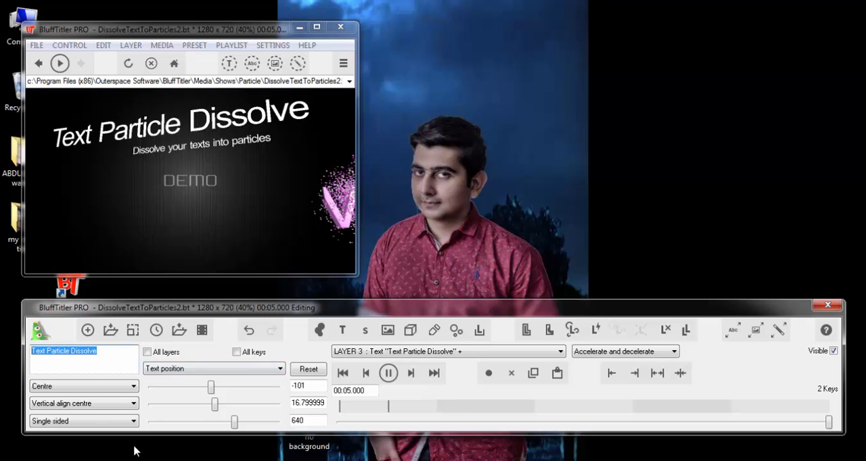
{"action": "key", "text": "BackSpace"}
{"action": "type", "text": "ple"}
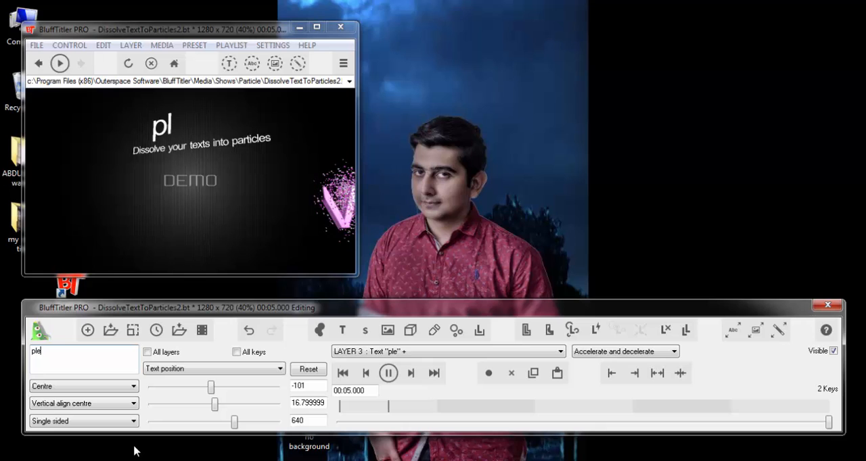
{"action": "type", "text": "ase "}
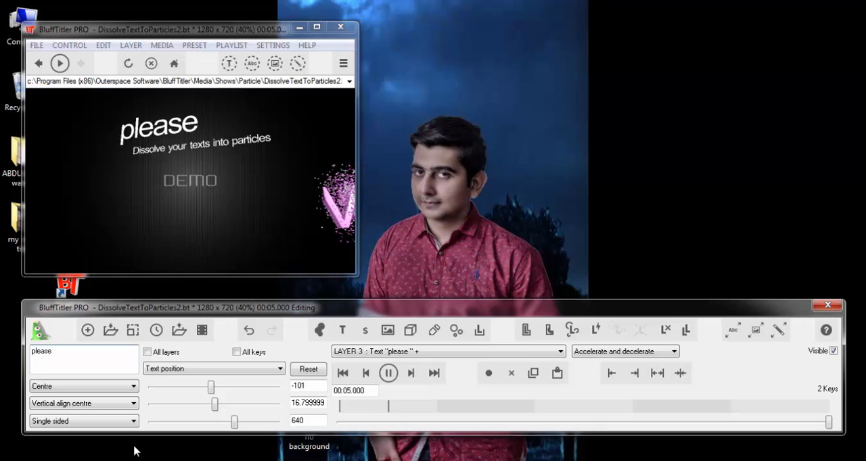
{"action": "type", "text": "subc"}
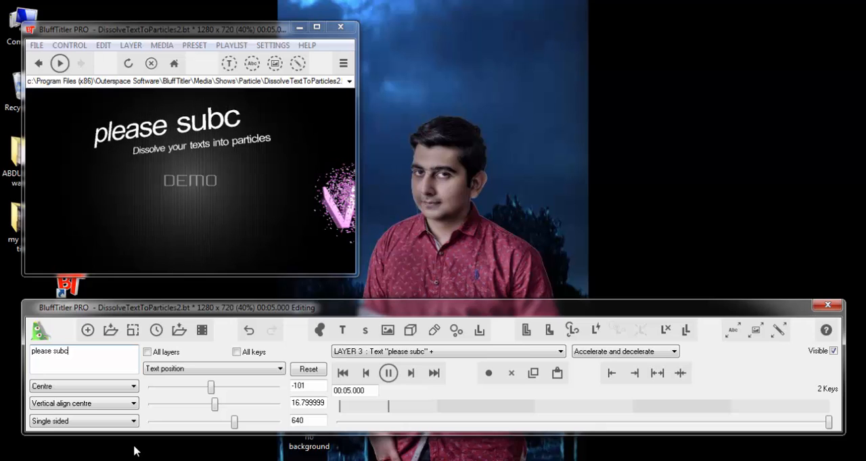
{"action": "type", "text": "ribe"}
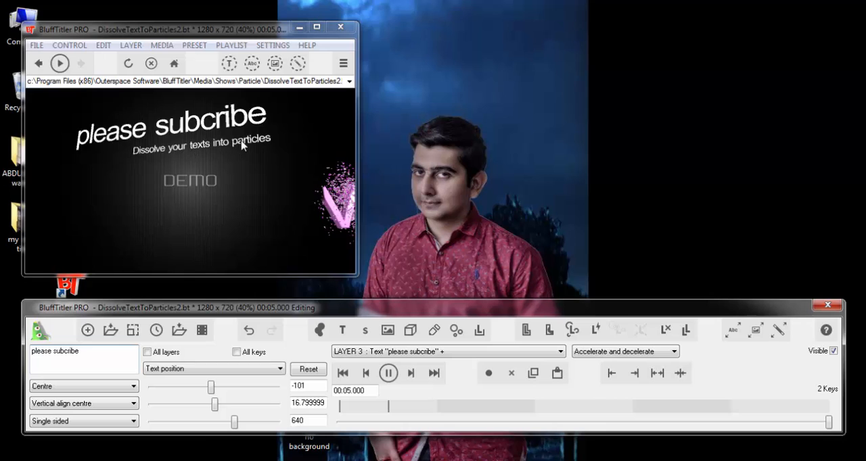
- Replace the "Dissolve your texts into particles" subtitle on layer 4 with "like this video"
{"action": "left_click", "coordinate": [445, 352]}
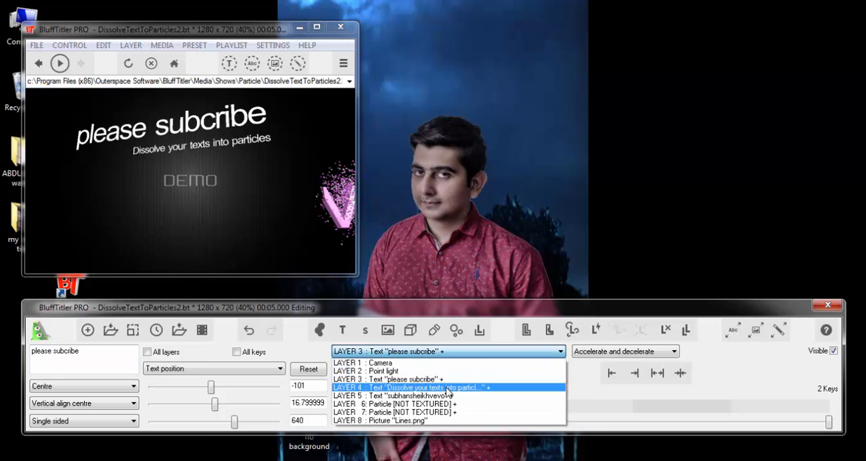
{"action": "left_click", "coordinate": [448, 388]}
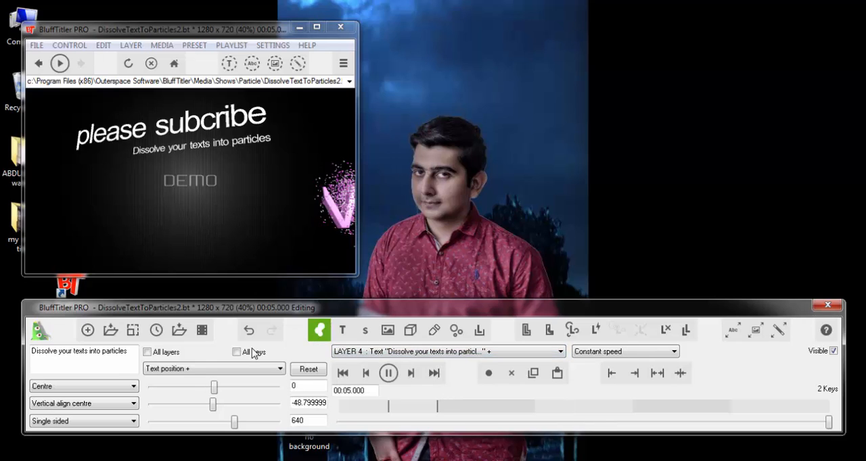
{"action": "left_click_drag", "start_coordinate": [129, 348], "coordinate": [31, 351]}
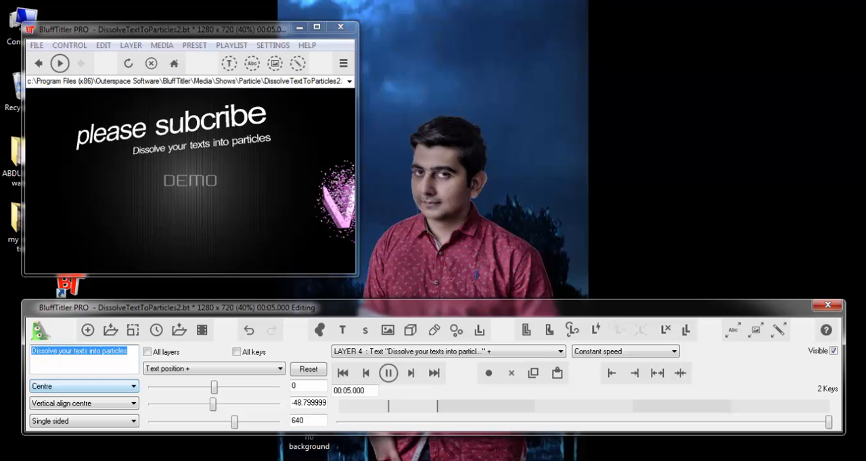
{"action": "type", "text": "like t"}
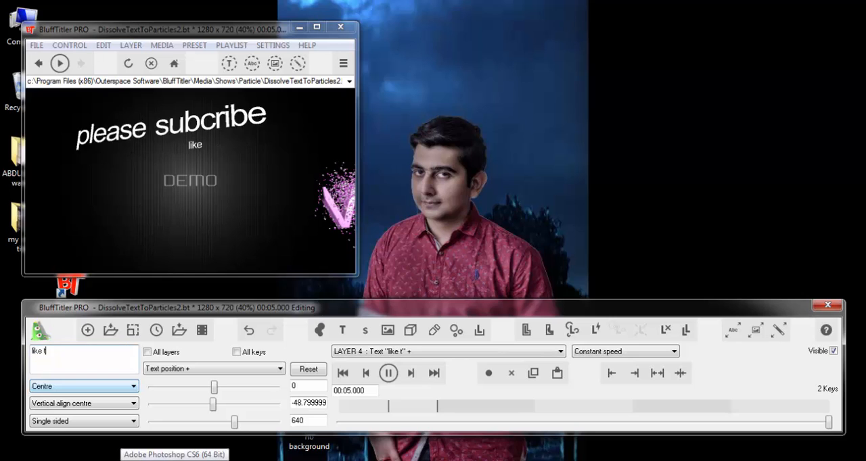
{"action": "type", "text": "his "}
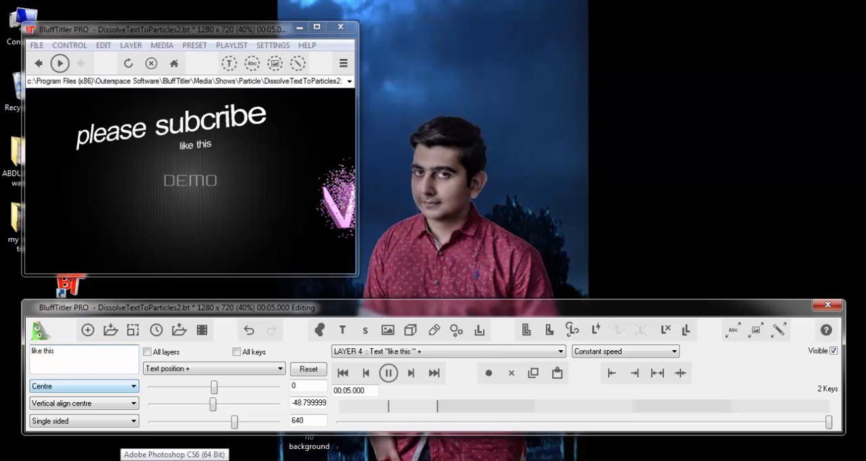
{"action": "type", "text": "vid"}
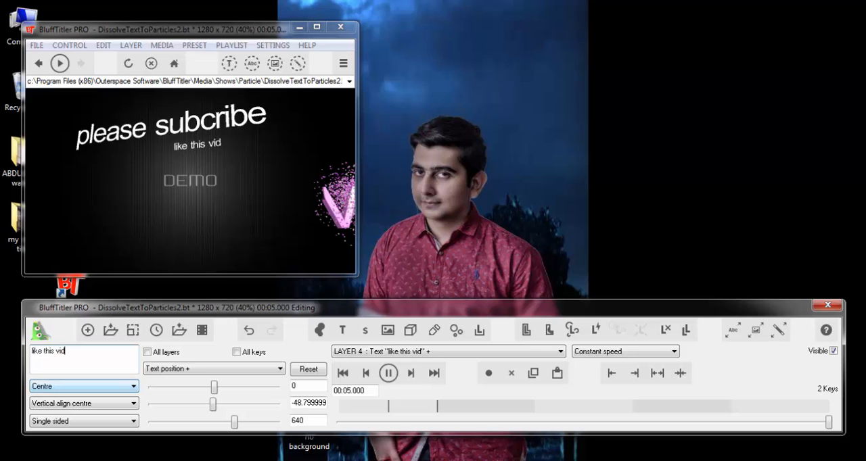
{"action": "type", "text": "eo"}
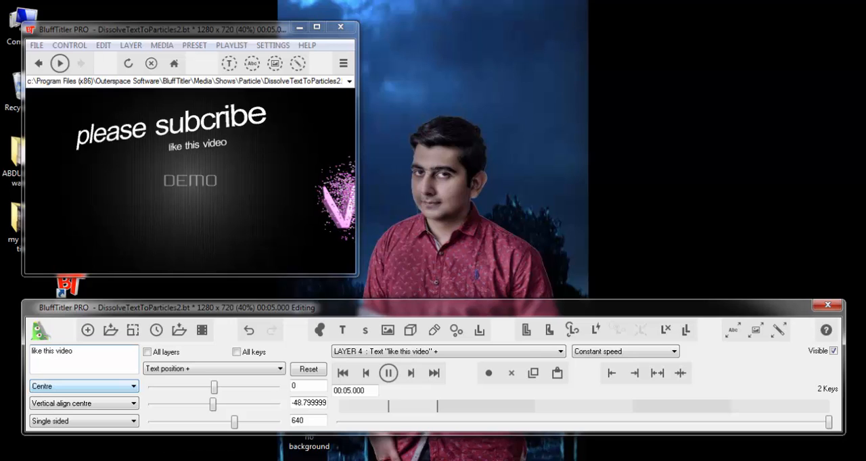
- Replay the show, and set up its video export as Compressed AVI with "qe" as the post render command line
{"action": "left_click", "coordinate": [389, 374]}
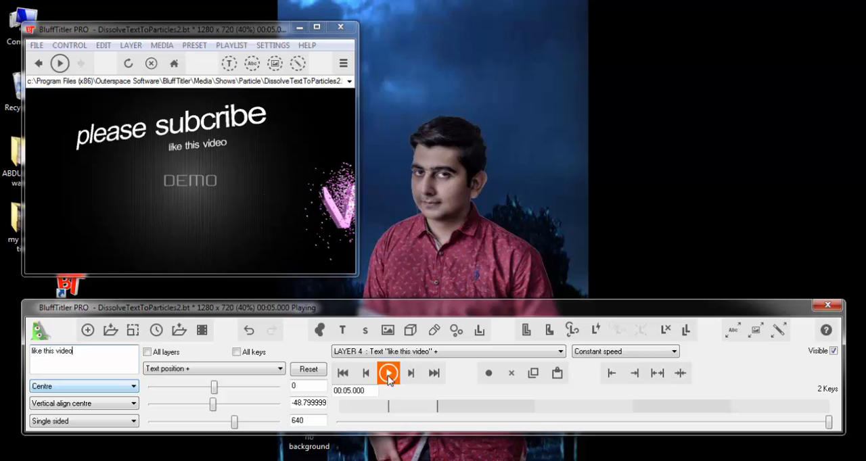
{"action": "left_click", "coordinate": [38, 46]}
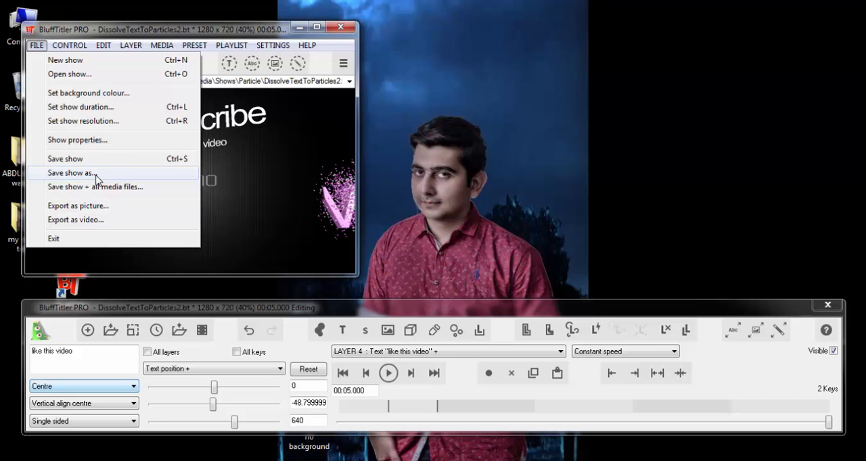
{"action": "left_click", "coordinate": [105, 223]}
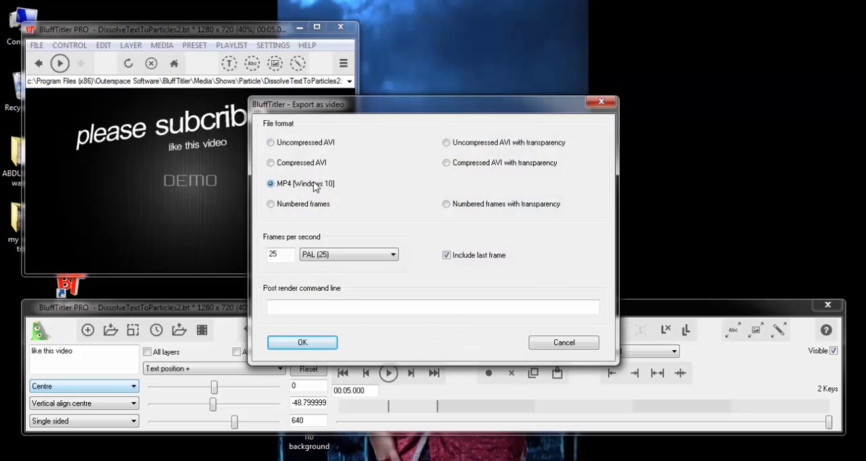
{"action": "left_click", "coordinate": [271, 164]}
{"action": "left_click", "coordinate": [319, 309]}
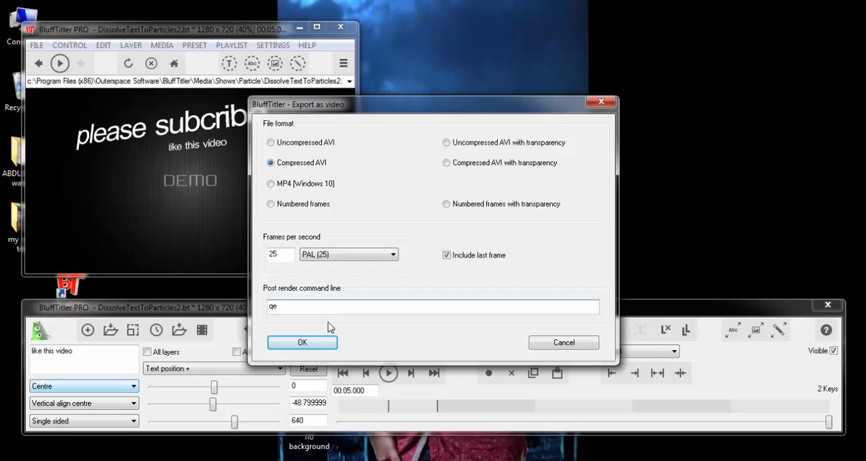
{"action": "left_click", "coordinate": [311, 343]}
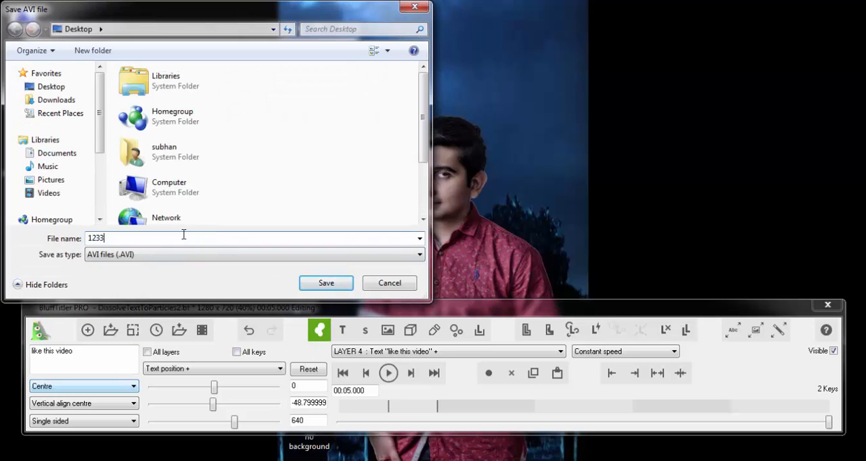
- Export the video to the Desktop as 12334 in AVI format, using the Full Frames (Uncompressed) encoder
{"action": "type", "text": "12334"}
{"action": "left_click", "coordinate": [327, 284]}
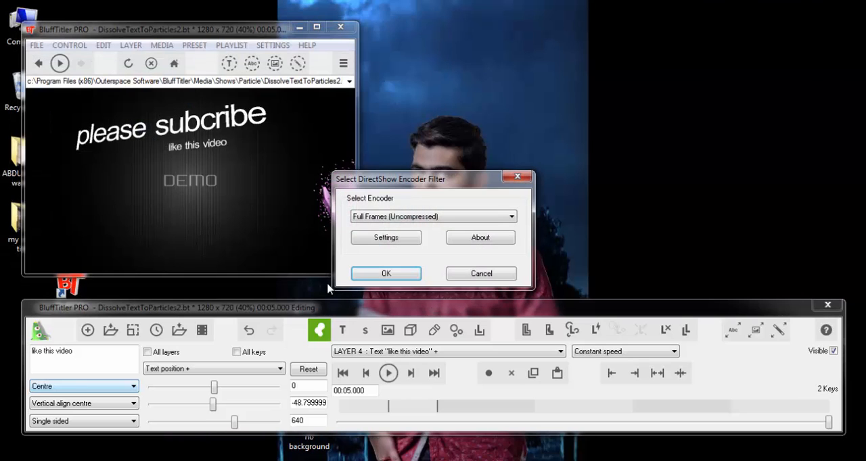
{"action": "left_click", "coordinate": [368, 275]}
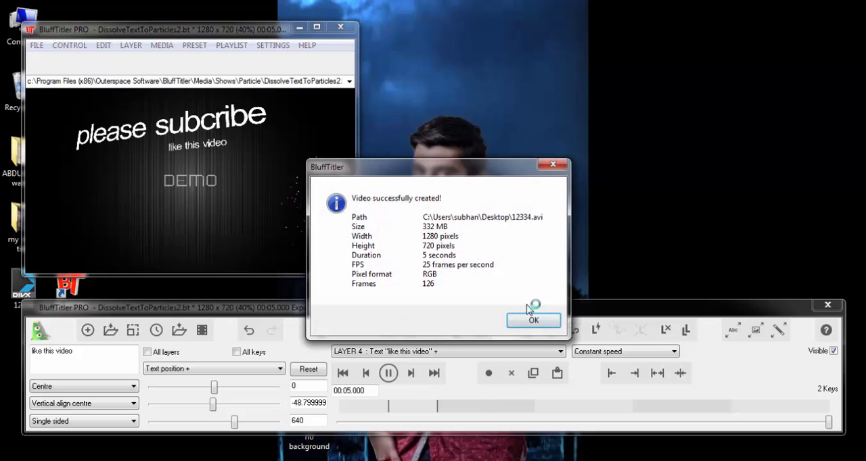
{"action": "left_click", "coordinate": [531, 319]}
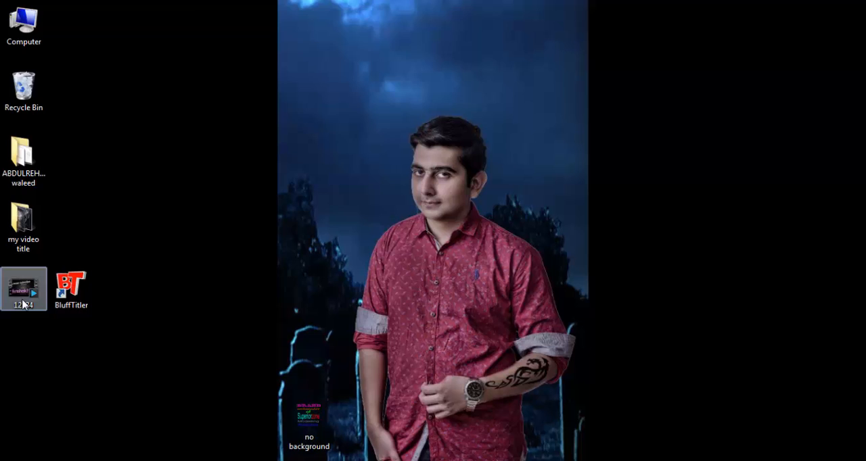
- Open the exported 12334 video from the desktop in VLC media player and play it
{"action": "right_click", "coordinate": [23, 305]}
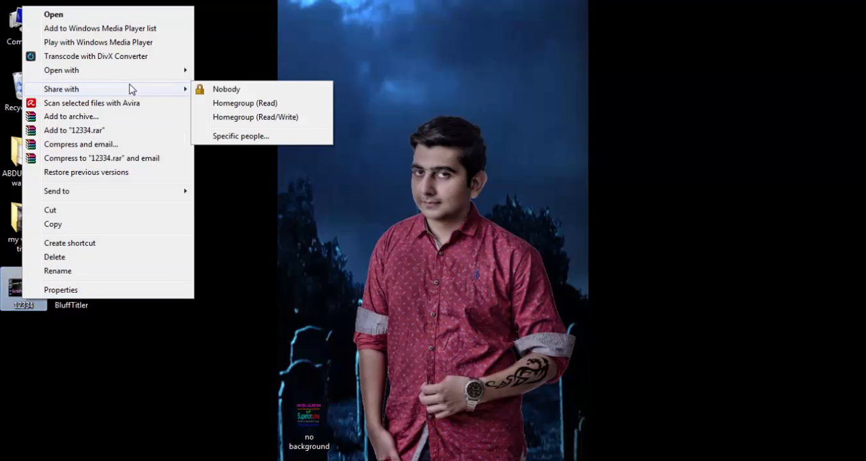
{"action": "mouse_move", "coordinate": [190, 77]}
{"action": "left_click", "coordinate": [242, 84]}
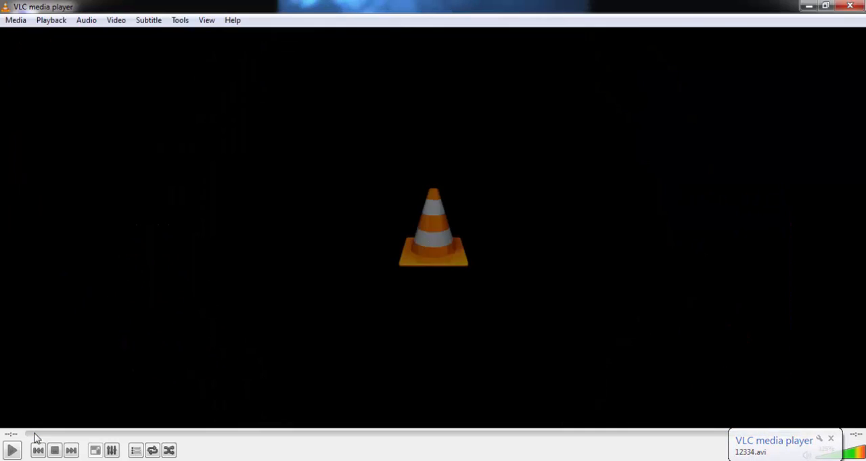
{"action": "left_click", "coordinate": [12, 452]}
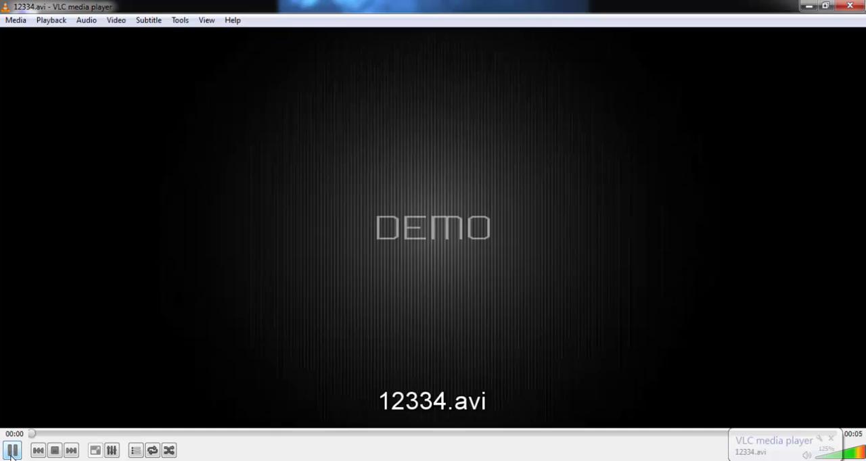